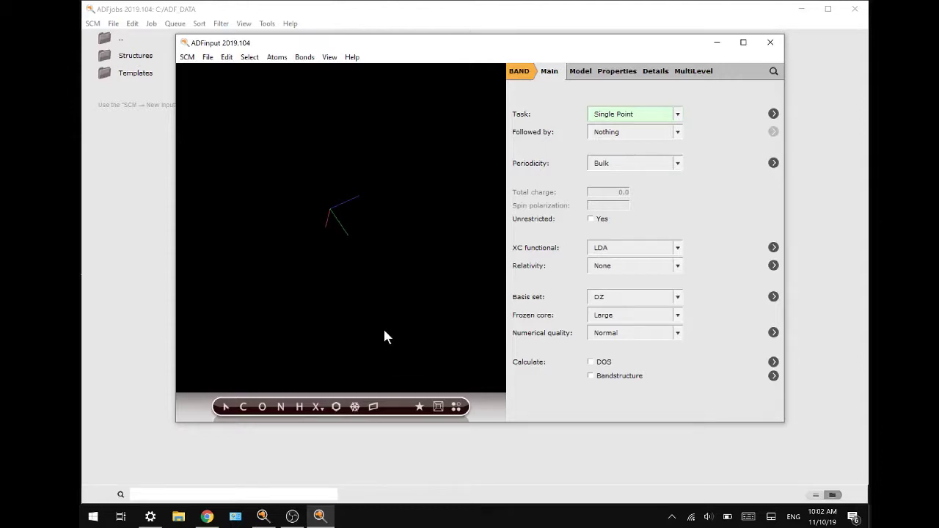
# - Build a NaCl rock-salt crystal (a = 5.63) from the Cubic preset with atoms mapped into the cell
pyautogui.click(355, 407)
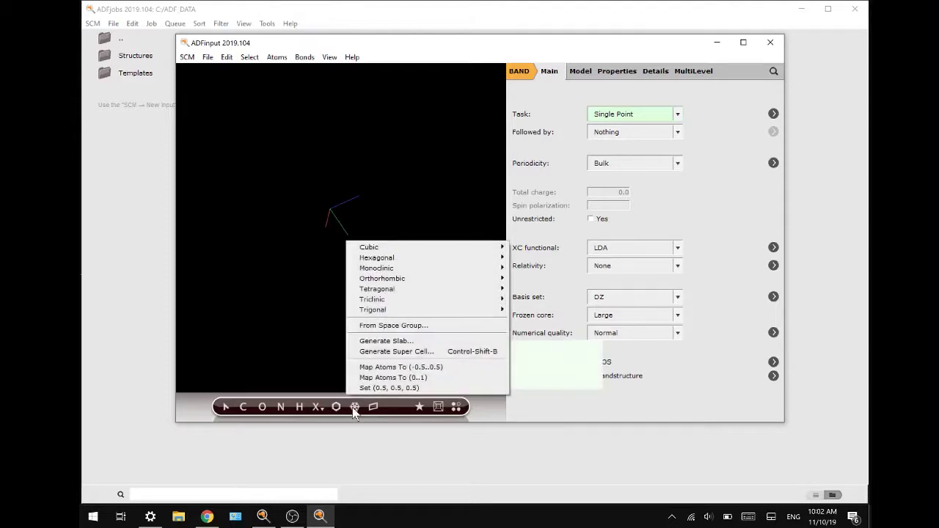
pyautogui.moveTo(441, 247)
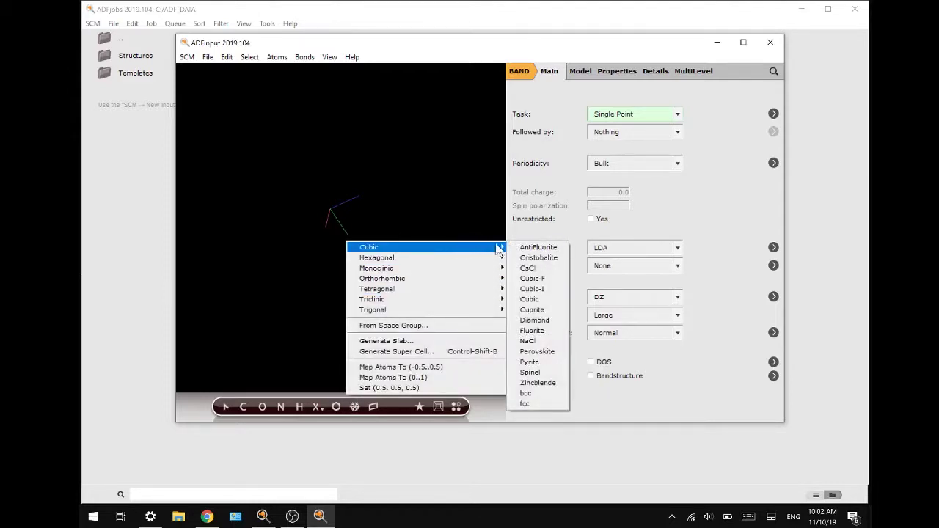
pyautogui.click(528, 341)
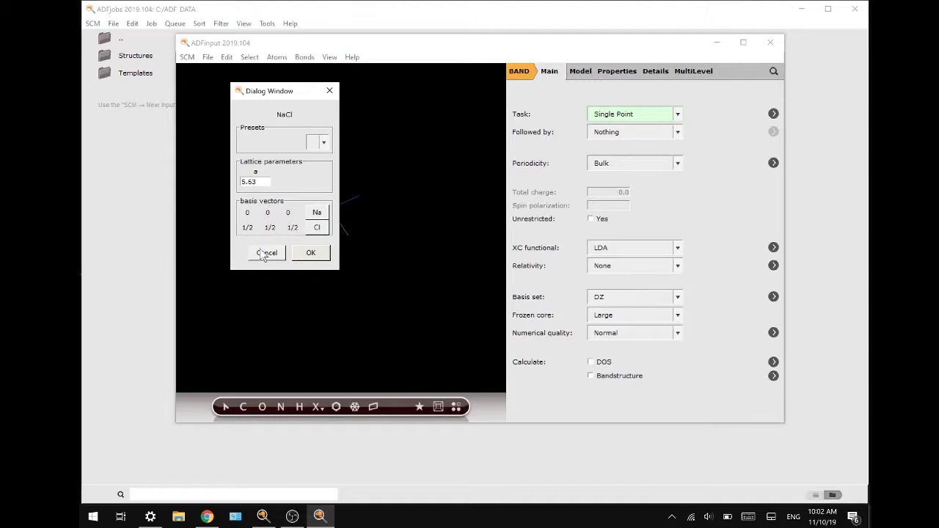
pyautogui.click(309, 257)
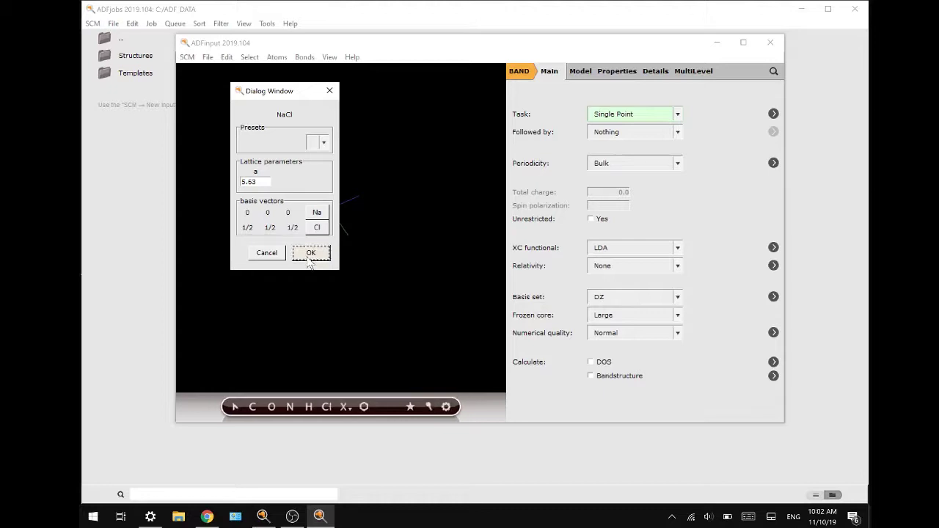
pyautogui.click(458, 300)
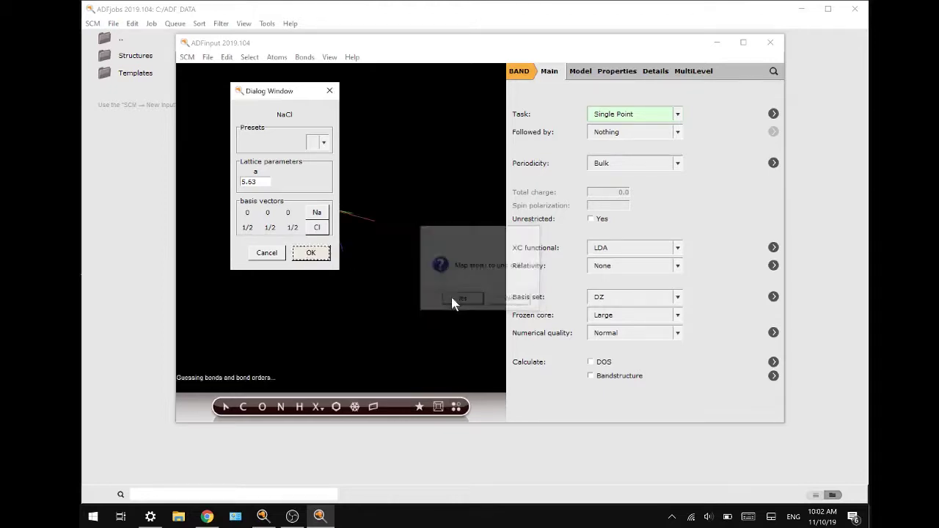
pyautogui.moveTo(411, 255); pyautogui.dragTo(426, 283)
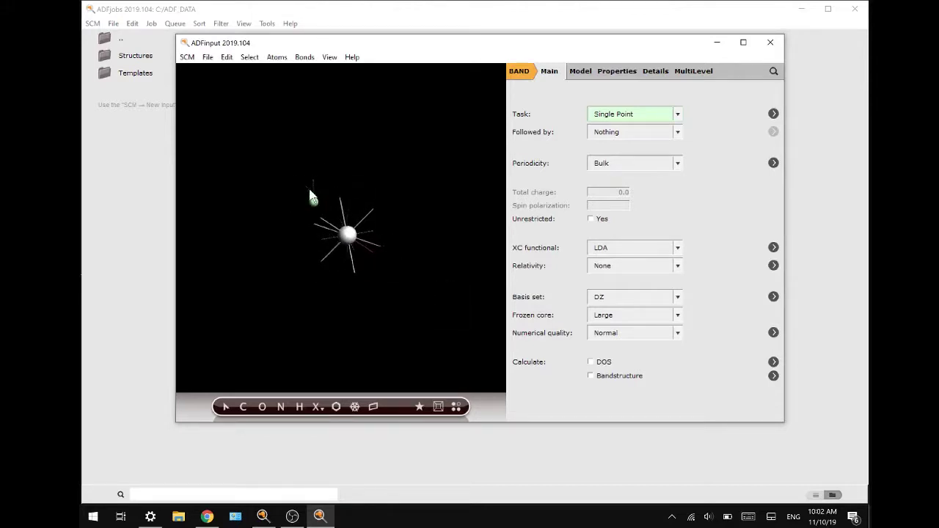
# - Switch the NaCl display to repeated periodic unit cells and rotate it to inspect
pyautogui.click(325, 59)
pyautogui.moveTo(382, 321)
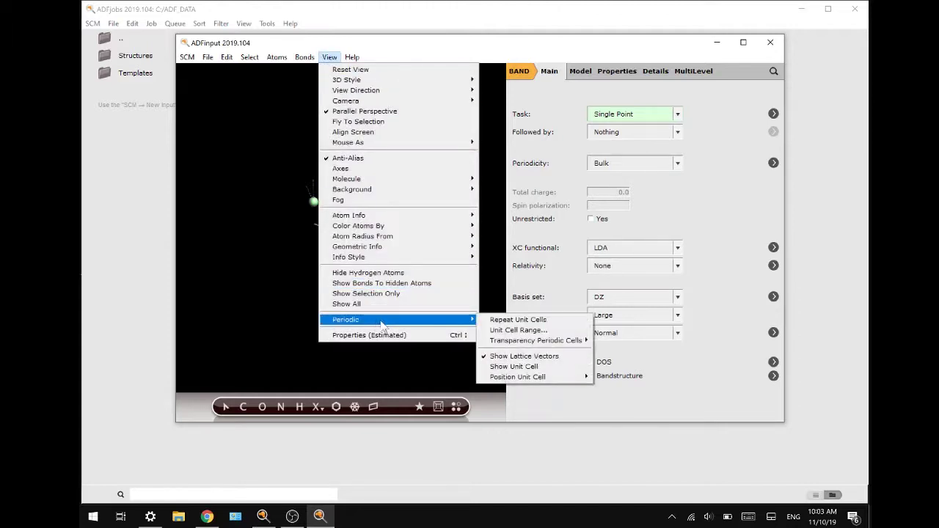
pyautogui.click(496, 321)
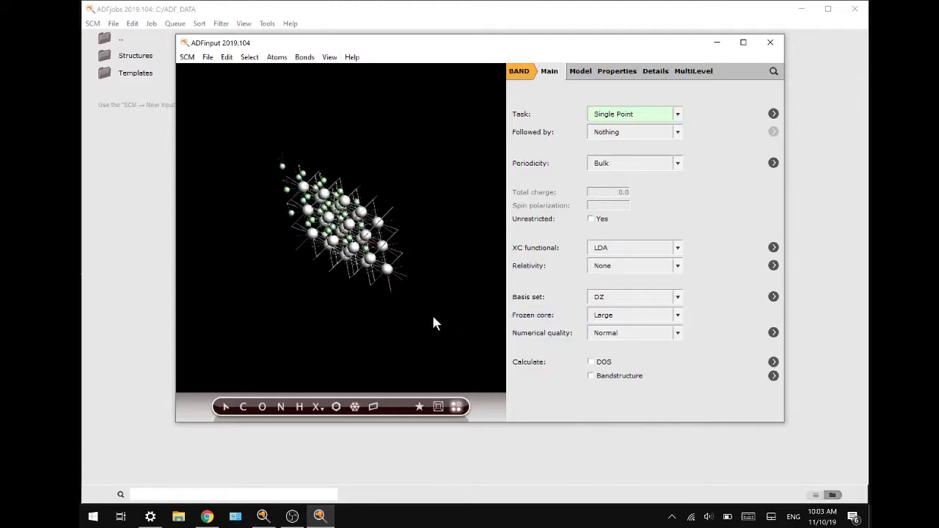
pyautogui.moveTo(381, 289); pyautogui.dragTo(363, 308)
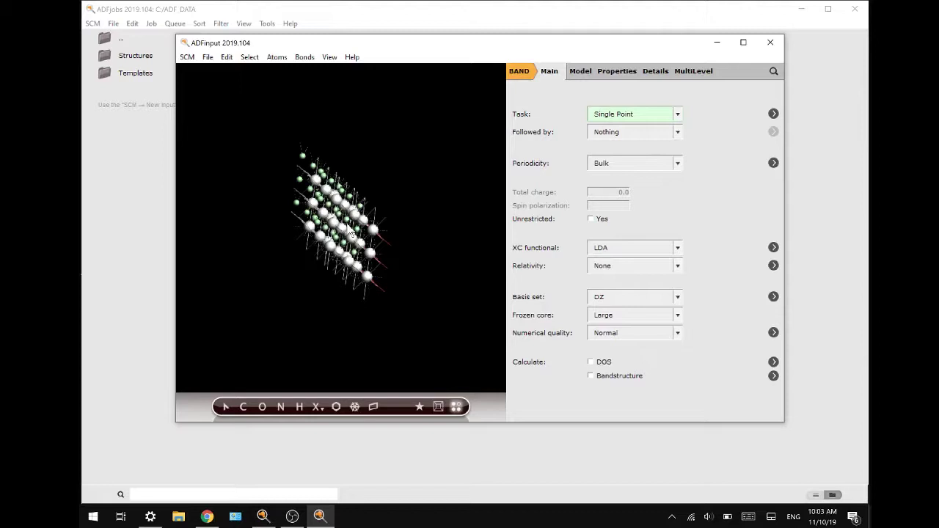
# - Start a new Cubic NaCl-template crystal with lithium and fluorine as the two basis atoms
pyautogui.click(355, 408)
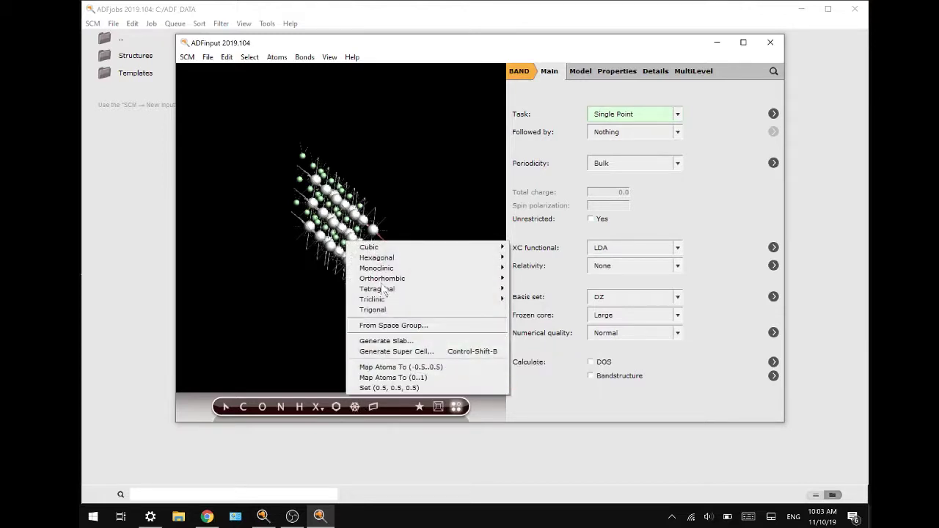
pyautogui.moveTo(387, 247)
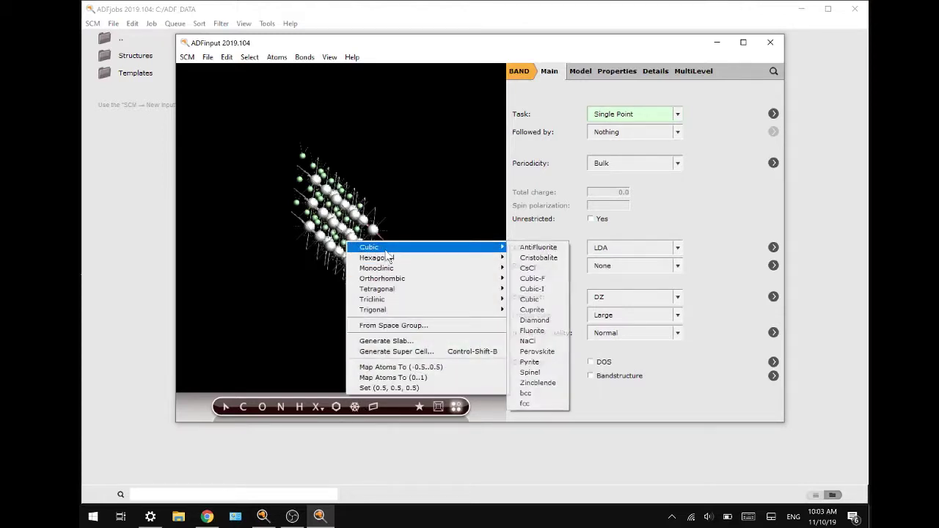
pyautogui.click(543, 342)
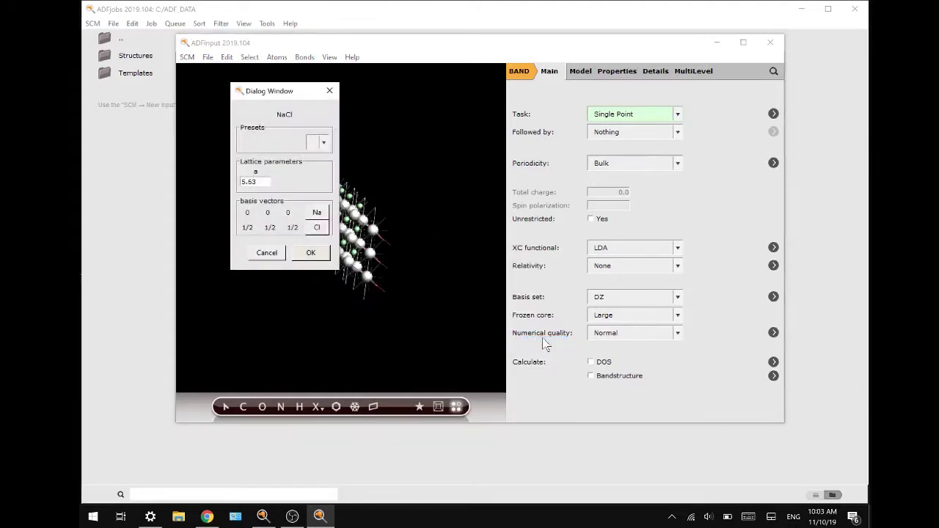
pyautogui.click(320, 213)
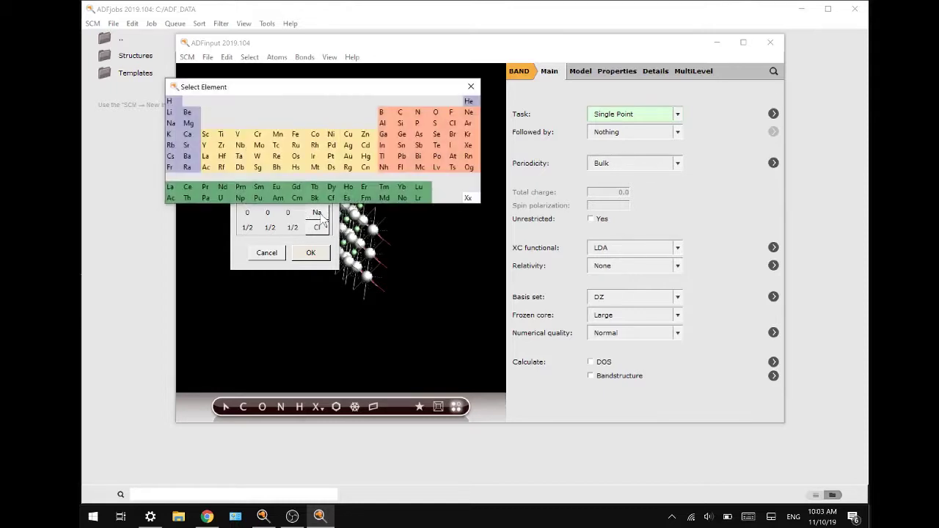
pyautogui.click(169, 112)
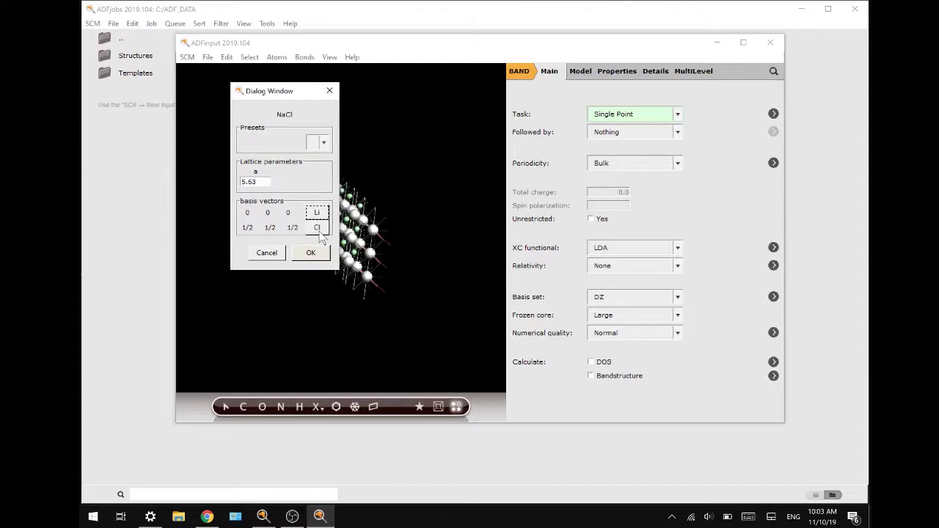
pyautogui.click(319, 229)
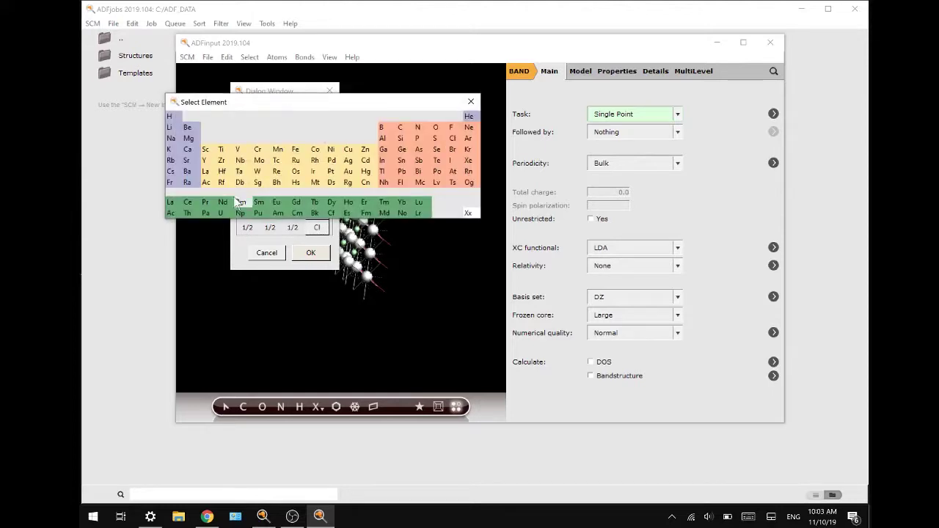
pyautogui.click(454, 127)
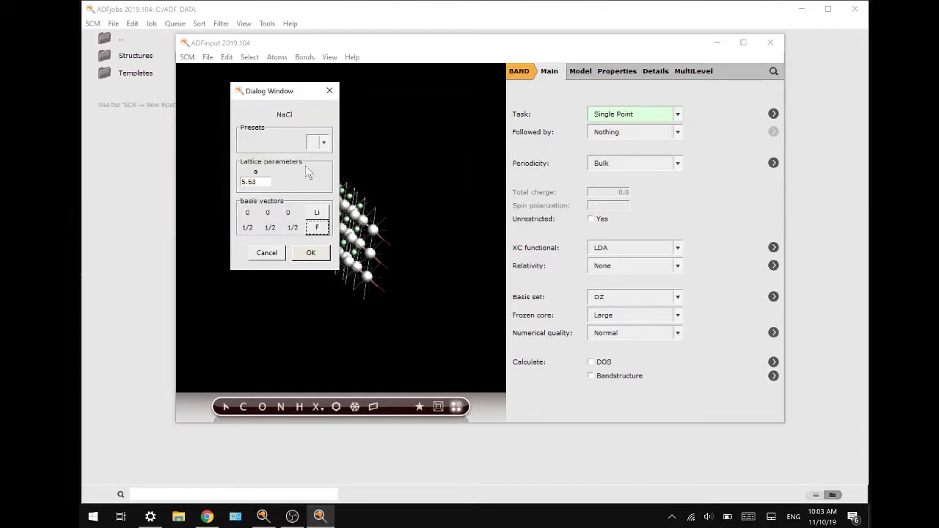
# - Set lattice constant a to 4.02, apply the LiF preset, and map atoms into the cell
pyautogui.moveTo(263, 182); pyautogui.dragTo(223, 187)
pyautogui.write('4.02')
pyautogui.click(323, 144)
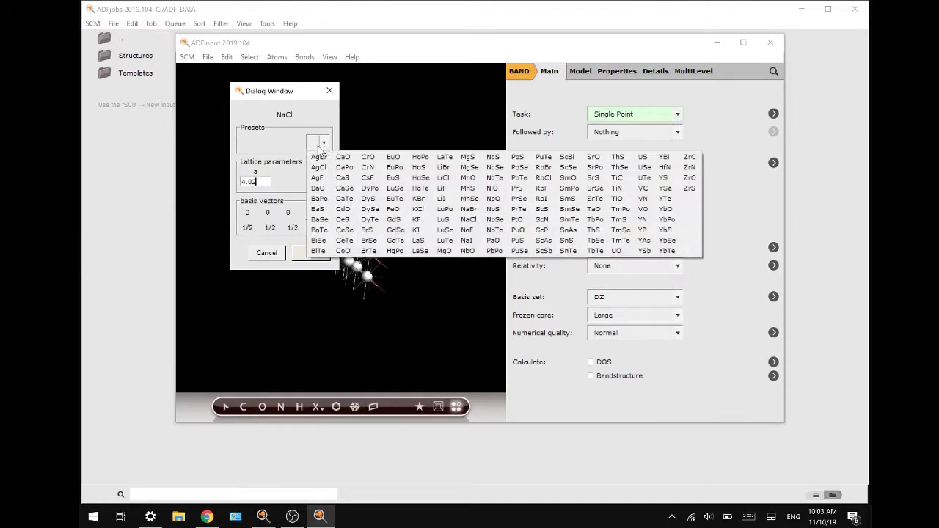
pyautogui.click(444, 188)
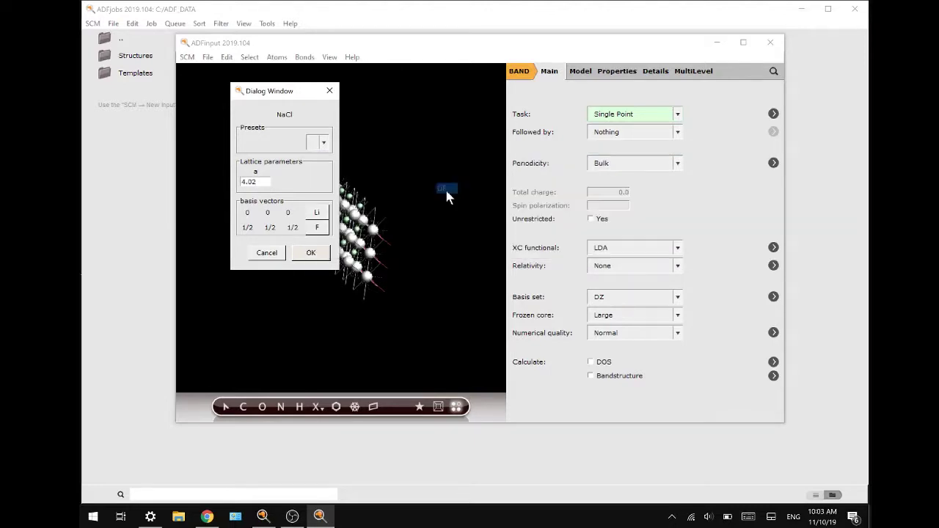
pyautogui.click(312, 253)
pyautogui.click(459, 302)
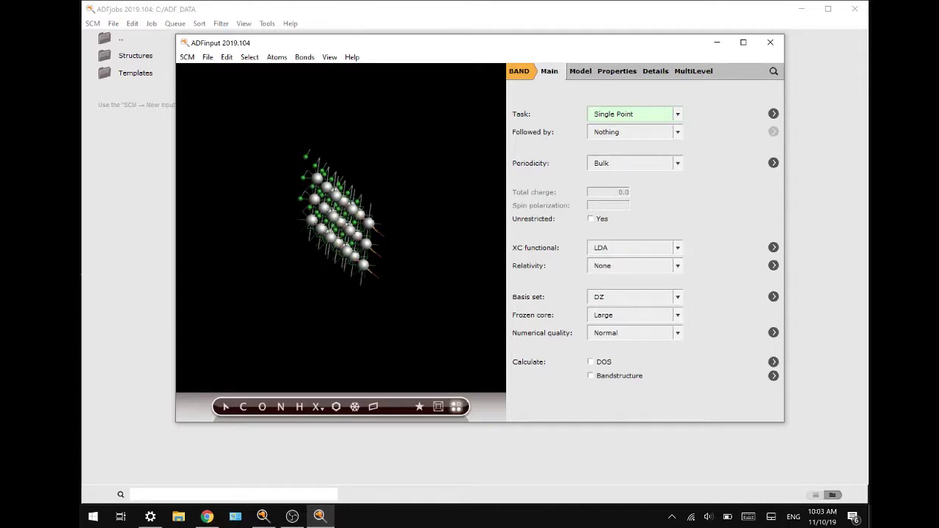
# - Build rutile from the tetragonal template (a = 4.59, c = 2.96, x = 0.3), mapping atoms into the cell
pyautogui.click(355, 409)
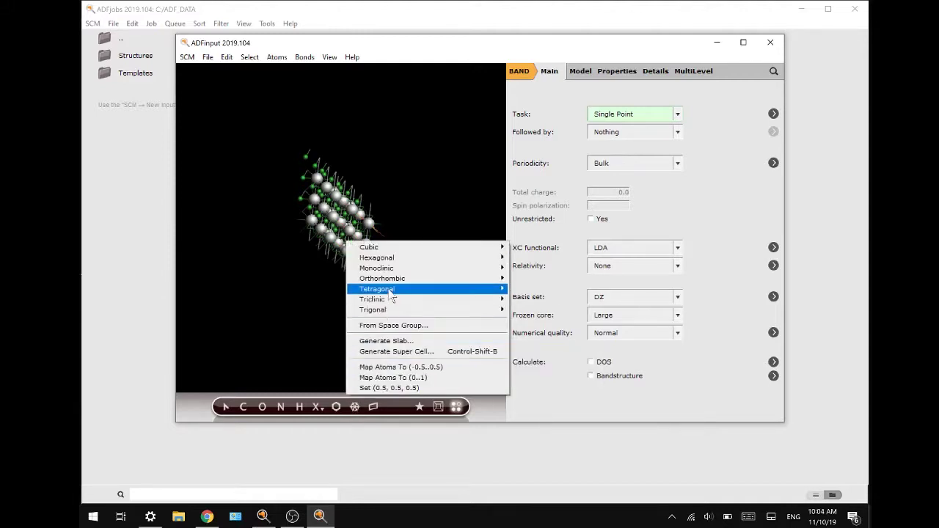
pyautogui.moveTo(393, 294)
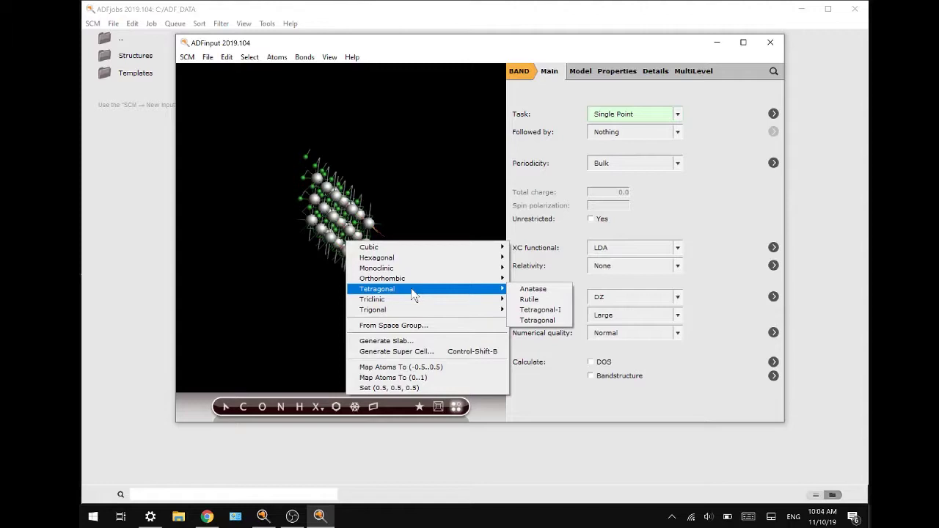
pyautogui.click(540, 299)
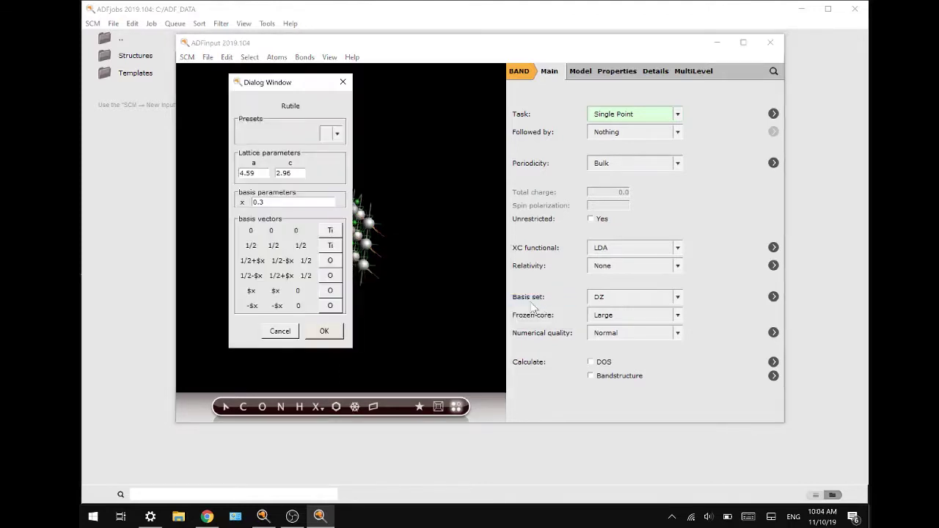
pyautogui.click(320, 332)
pyautogui.click(475, 299)
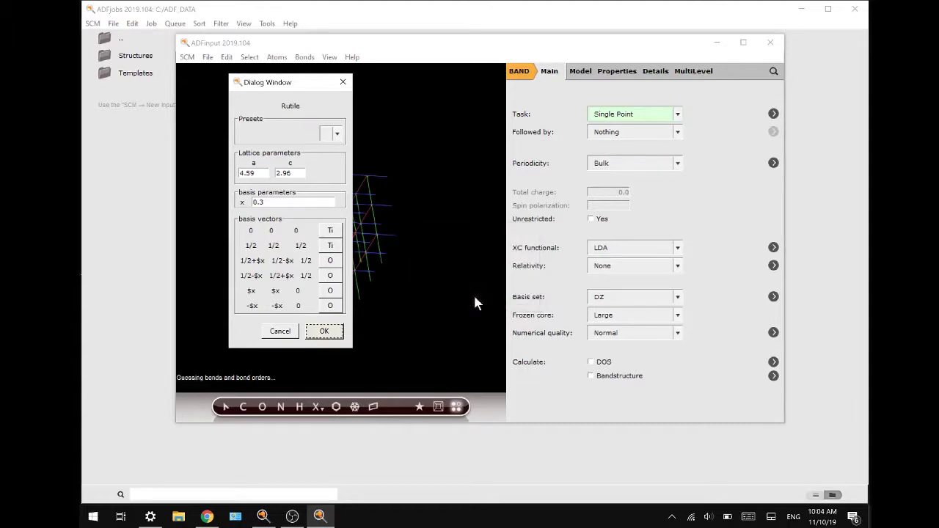
pyautogui.moveTo(429, 308)
pyautogui.mouseDown()
pyautogui.moveTo(366, 277)
pyautogui.moveTo(340, 297)
pyautogui.moveTo(431, 309)
pyautogui.mouseUp()
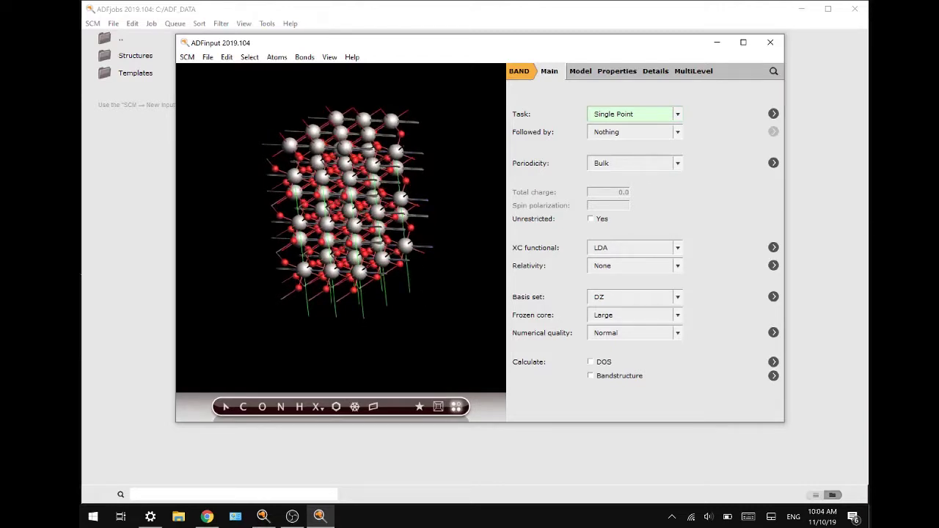
# - Select all rutile atoms with Ctrl+A and delete them
pyautogui.moveTo(400, 305); pyautogui.dragTo(420, 338)
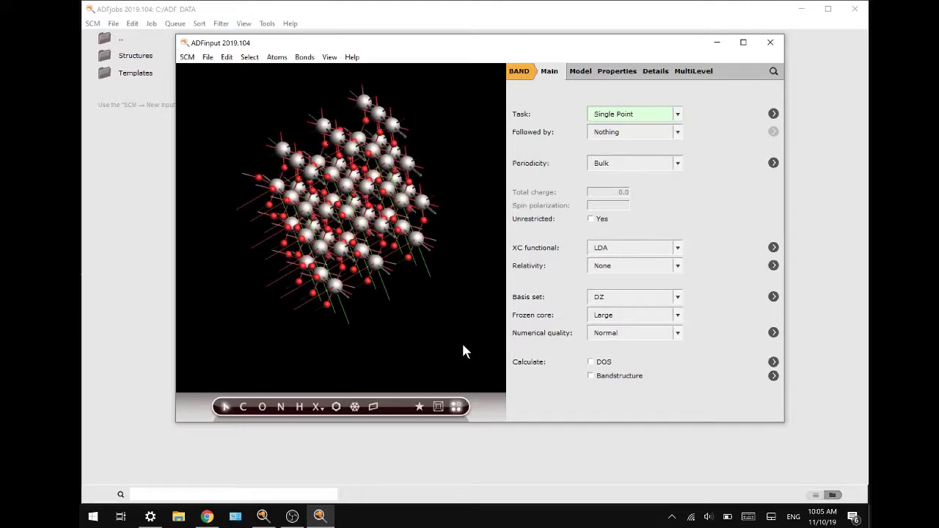
pyautogui.hotkey('ctrl', 'a')
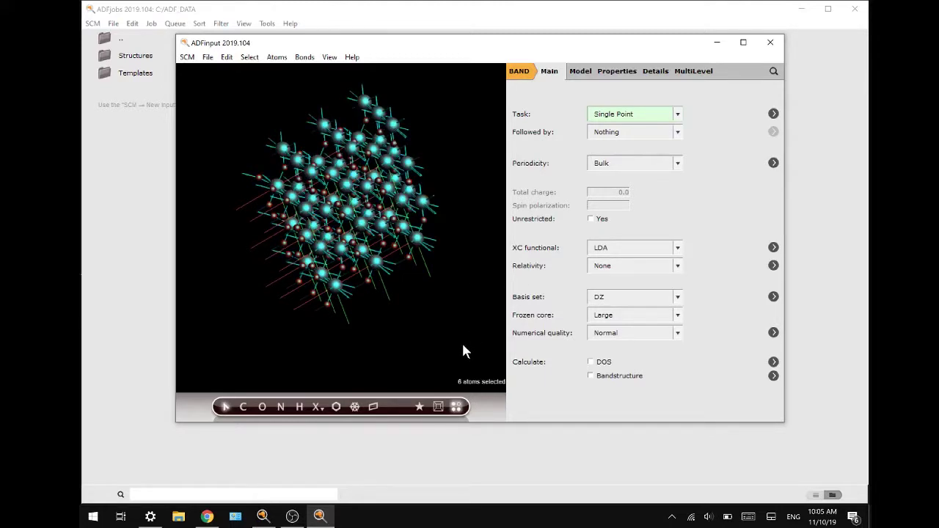
pyautogui.press('Delete')
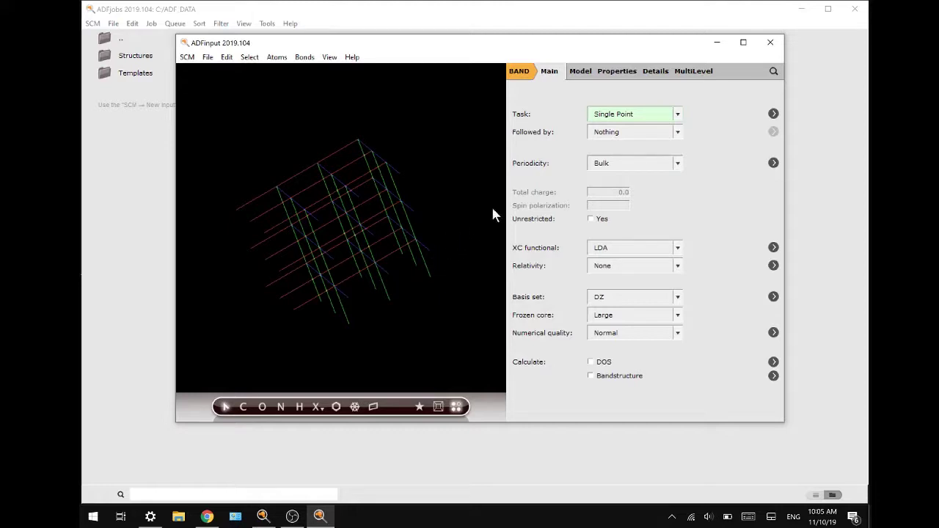
# - Search for 'NaCl', load the NaCl crystal result, and rotate it to inspect
pyautogui.click(773, 72)
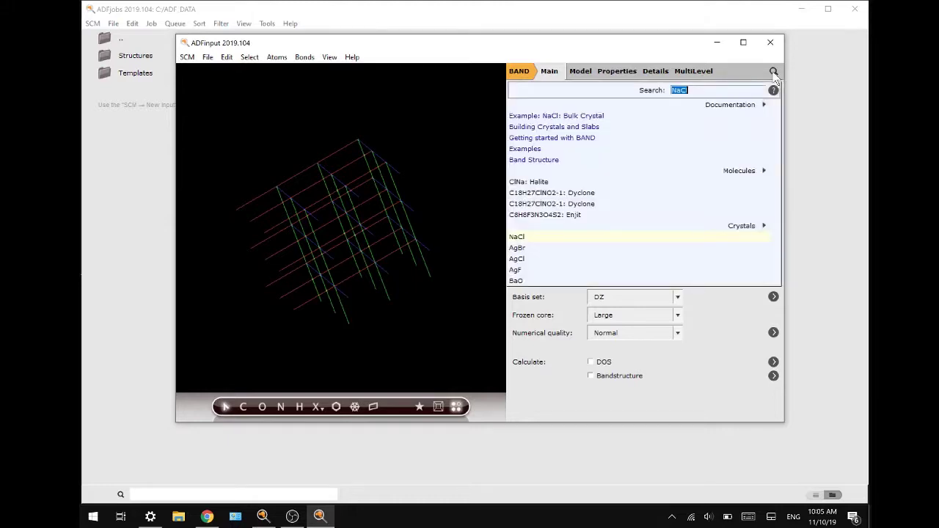
pyautogui.write('NaCl')
pyautogui.click(517, 237)
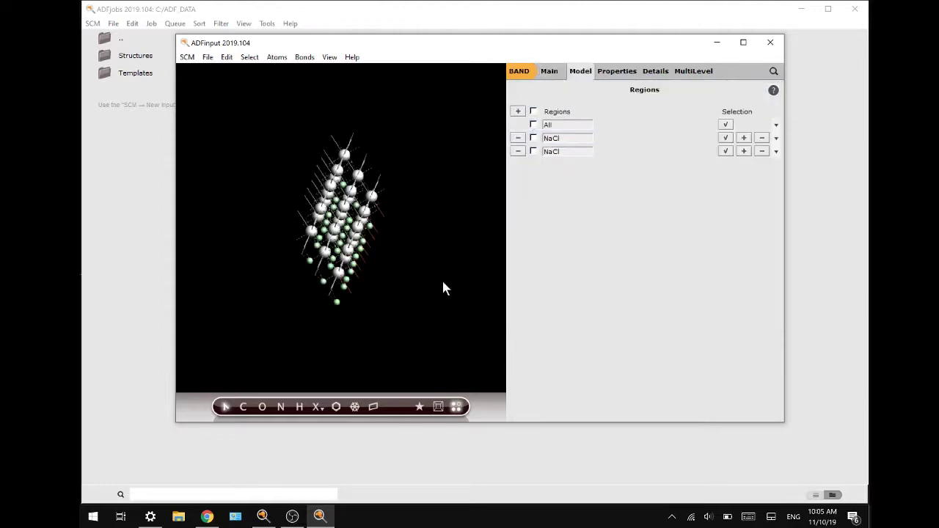
pyautogui.moveTo(430, 279); pyautogui.dragTo(407, 269)
pyautogui.moveTo(450, 308); pyautogui.dragTo(345, 253)
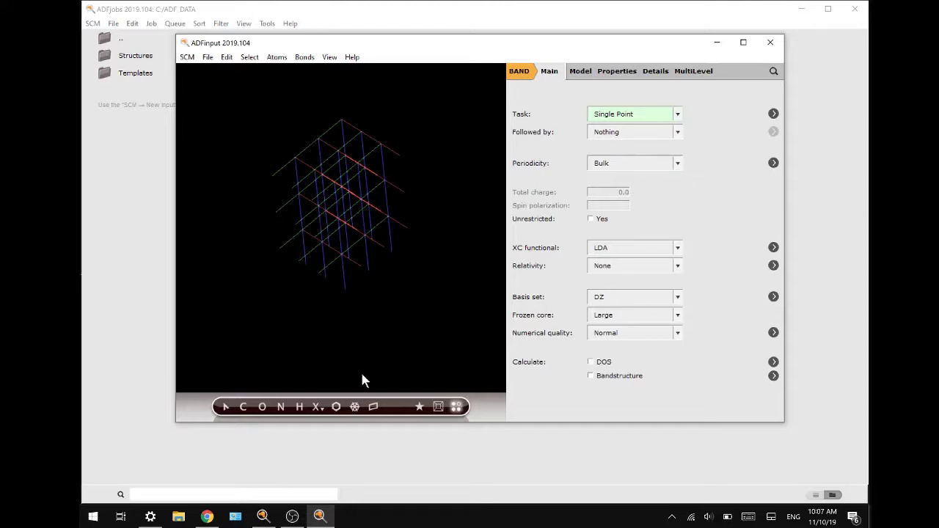
# - In the space-group builder, enter group 136 with lattice a = 4.59 and c = 2.96
pyautogui.click(355, 407)
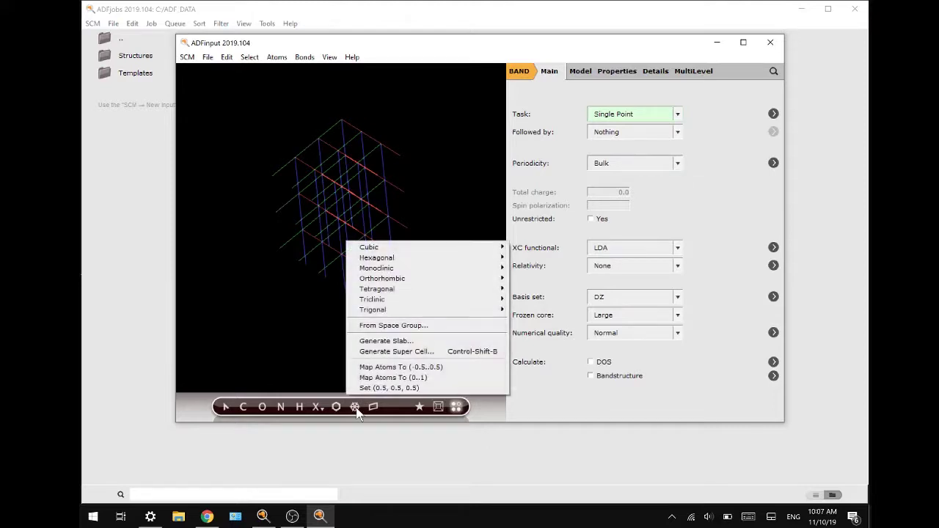
pyautogui.click(394, 326)
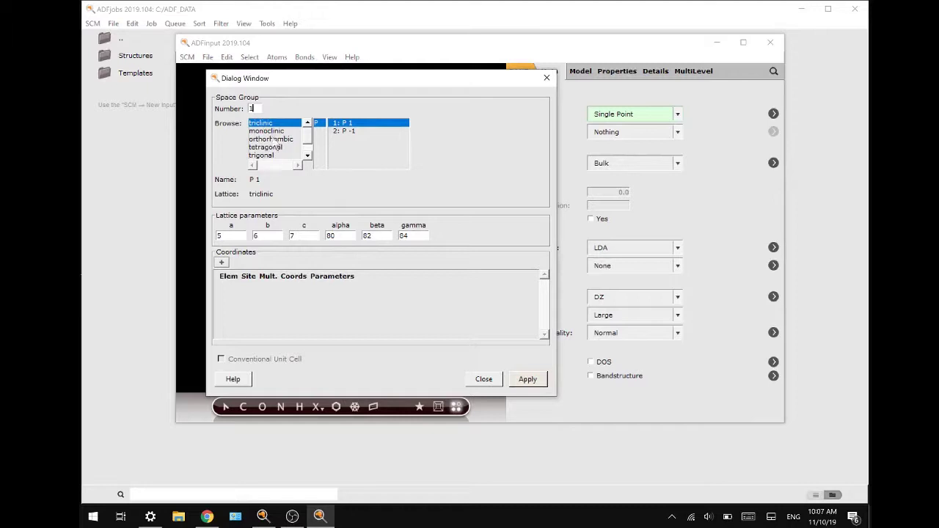
pyautogui.write('36')
pyautogui.press('Return')
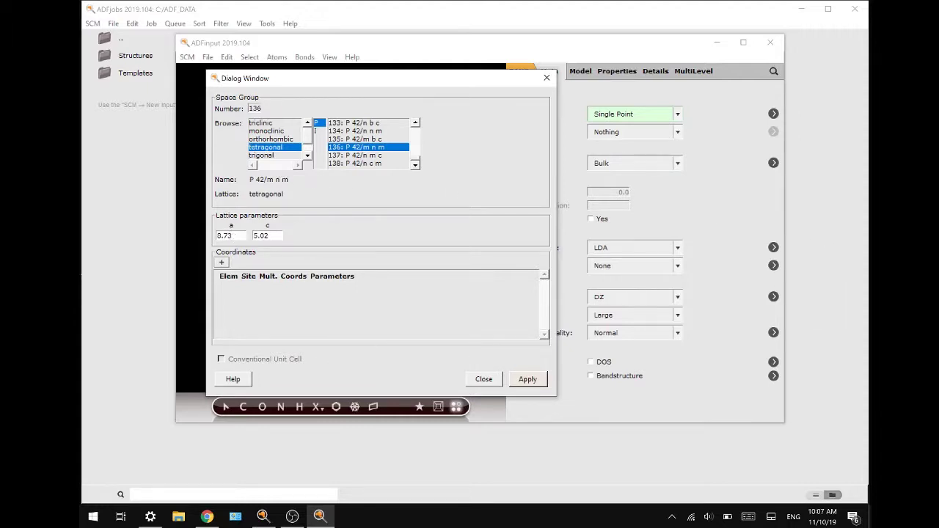
pyautogui.doubleClick(228, 235)
pyautogui.write('4.59')
pyautogui.press('Tab')
pyautogui.write('2.96')
# - Add a titanium row on Wyckoff site a, then add a second atom row
pyautogui.click(222, 262)
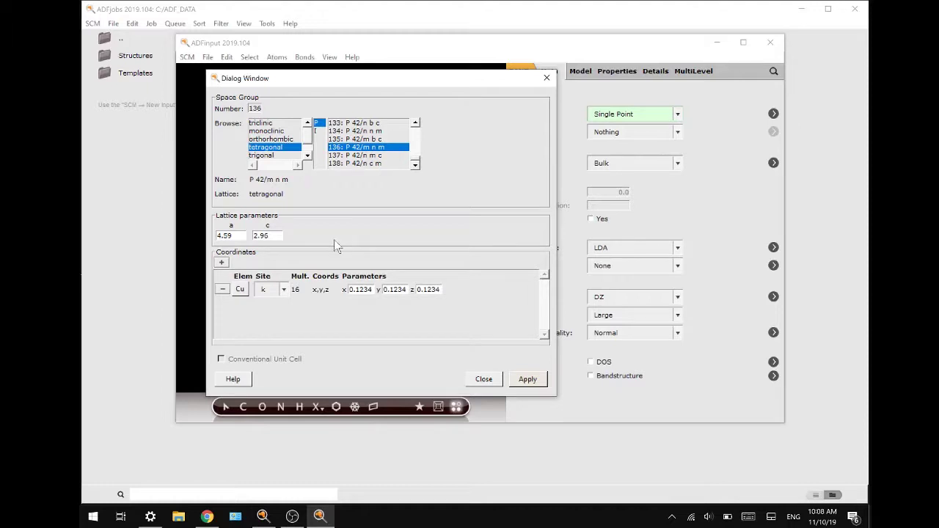
pyautogui.click(240, 289)
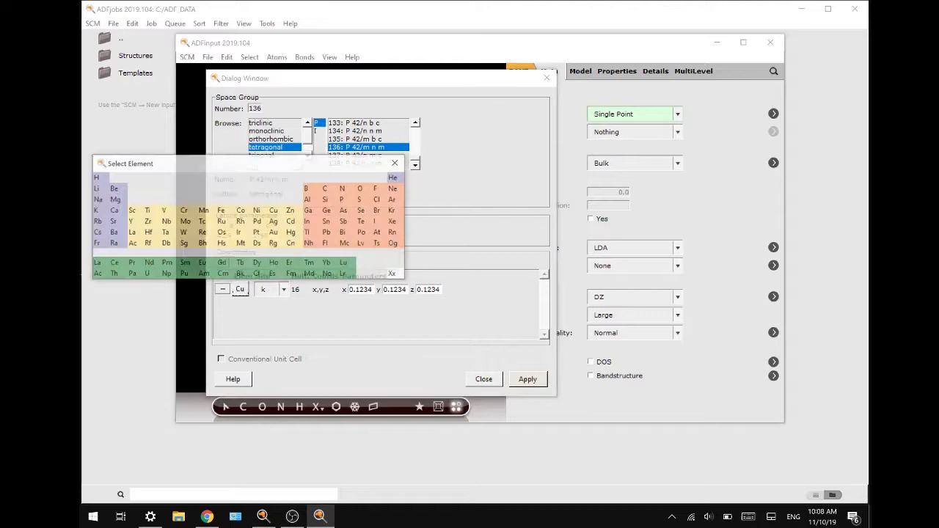
pyautogui.click(148, 211)
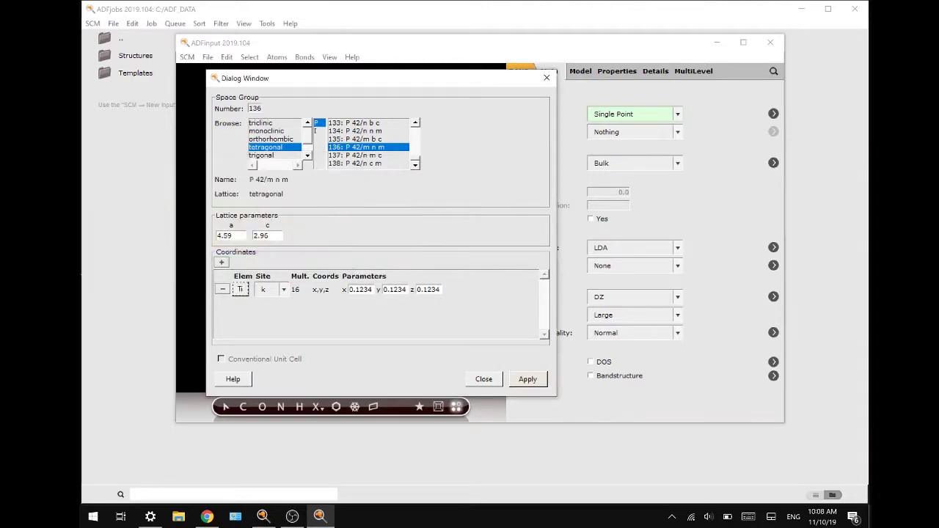
pyautogui.click(275, 290)
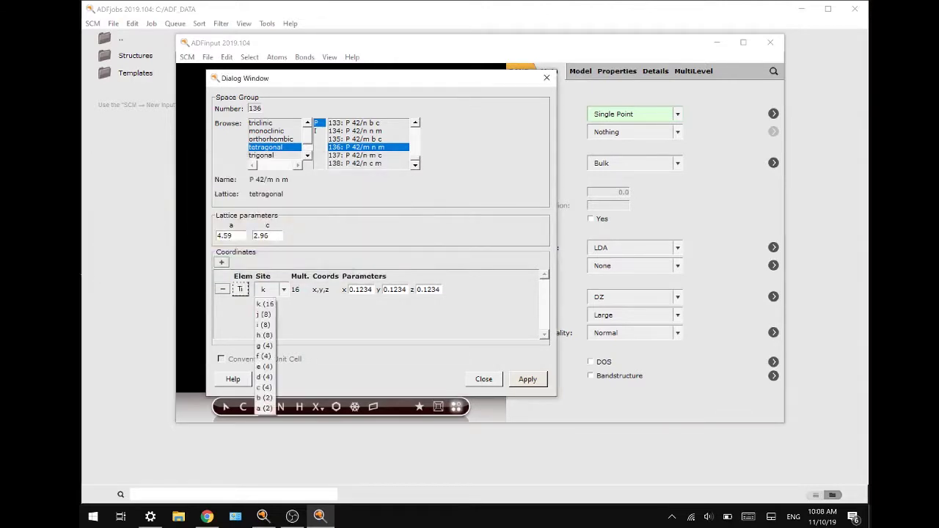
pyautogui.click(264, 408)
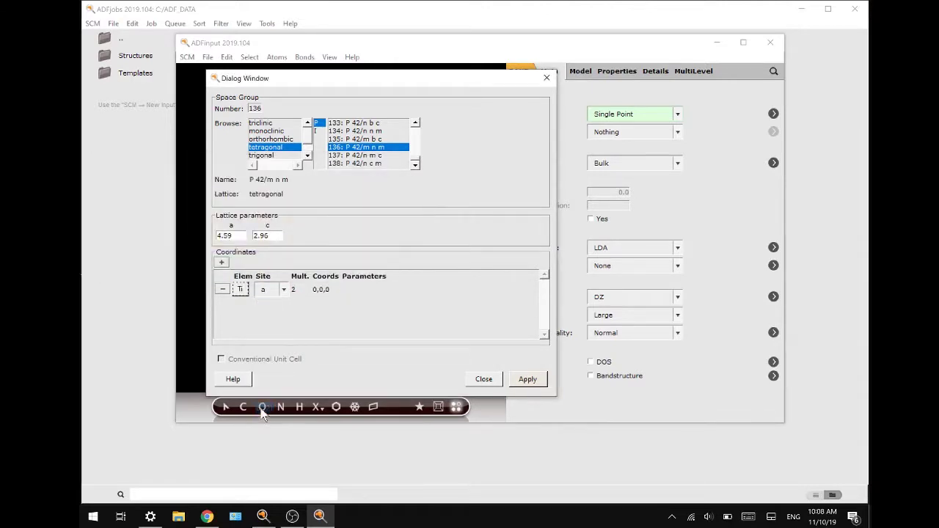
pyautogui.click(221, 262)
# - Set the second row to oxygen on site f with x = 0.3, apply, and map atoms into the cell
pyautogui.click(240, 304)
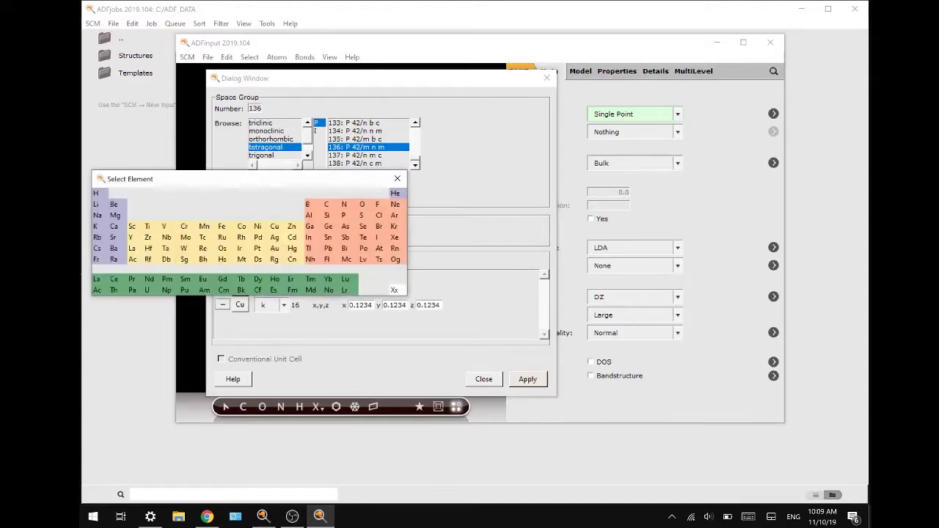
pyautogui.click(363, 205)
pyautogui.click(283, 305)
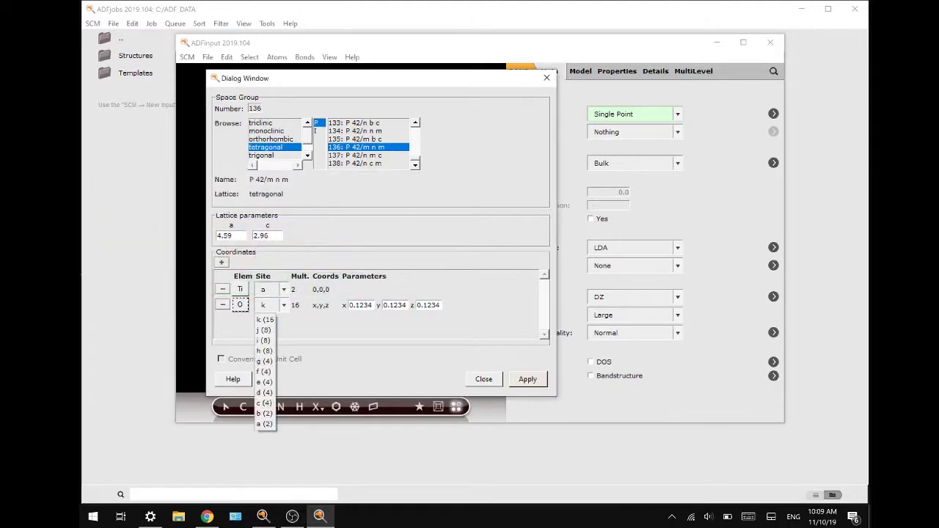
pyautogui.click(263, 372)
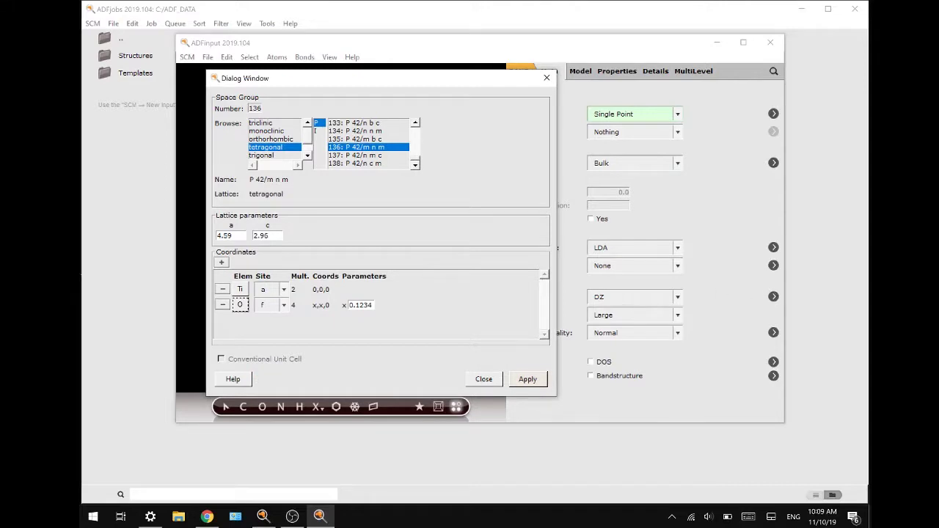
pyautogui.doubleClick(361, 305)
pyautogui.press('BackSpace')
pyautogui.write('0.3')
pyautogui.click(528, 380)
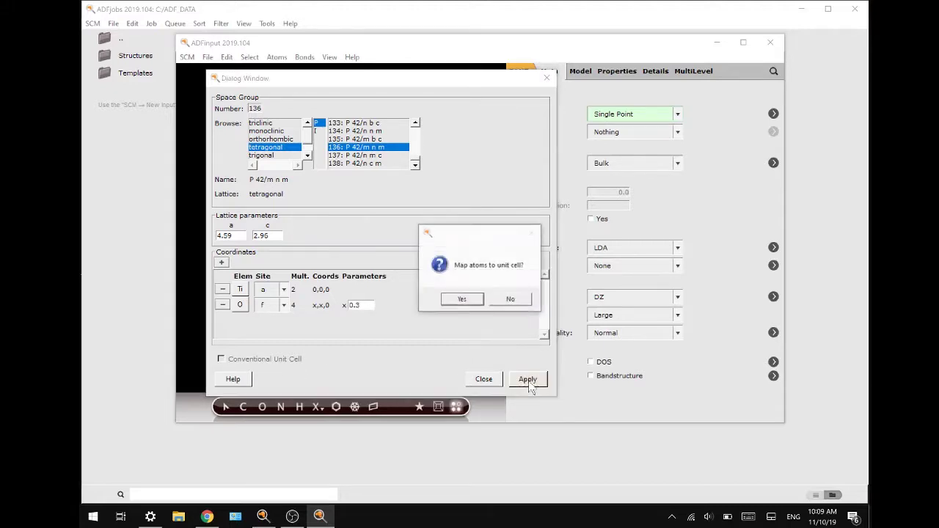
pyautogui.click(461, 301)
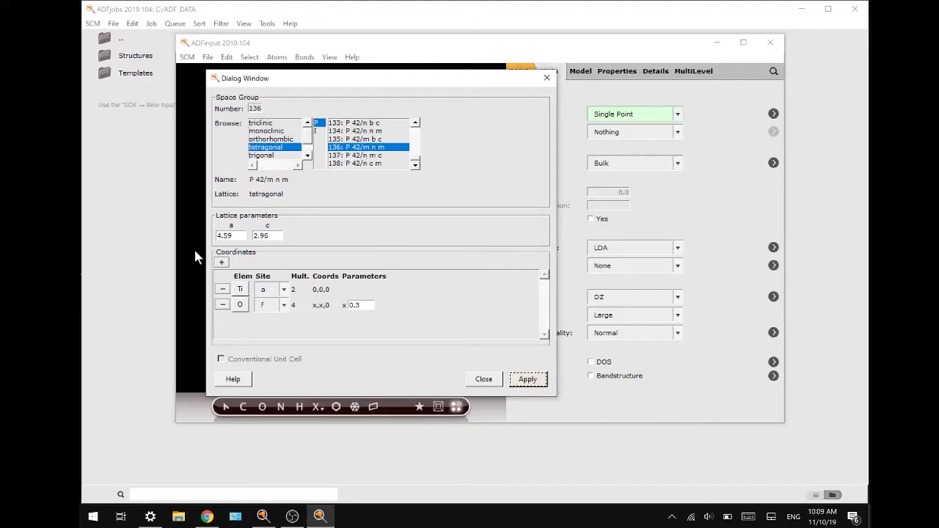
# - Close the space-group builder, symmetrize the rutile crystal, and rotate it to view another side
pyautogui.click(482, 380)
pyautogui.moveTo(456, 342); pyautogui.dragTo(394, 287)
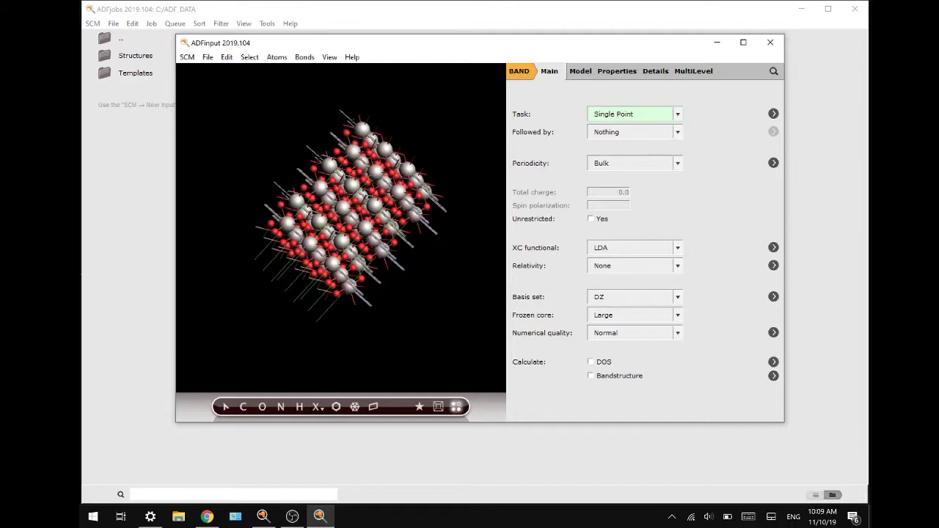
pyautogui.click(420, 410)
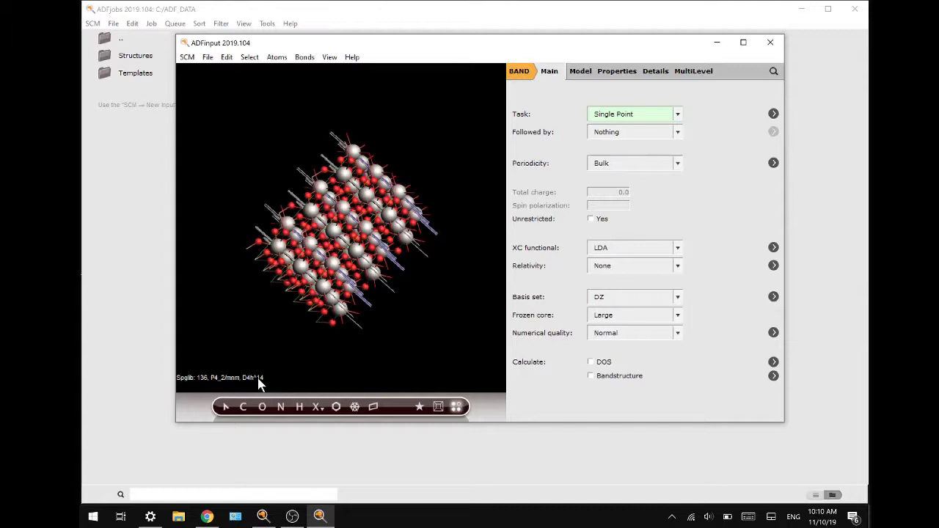
pyautogui.moveTo(258, 383); pyautogui.dragTo(396, 356)
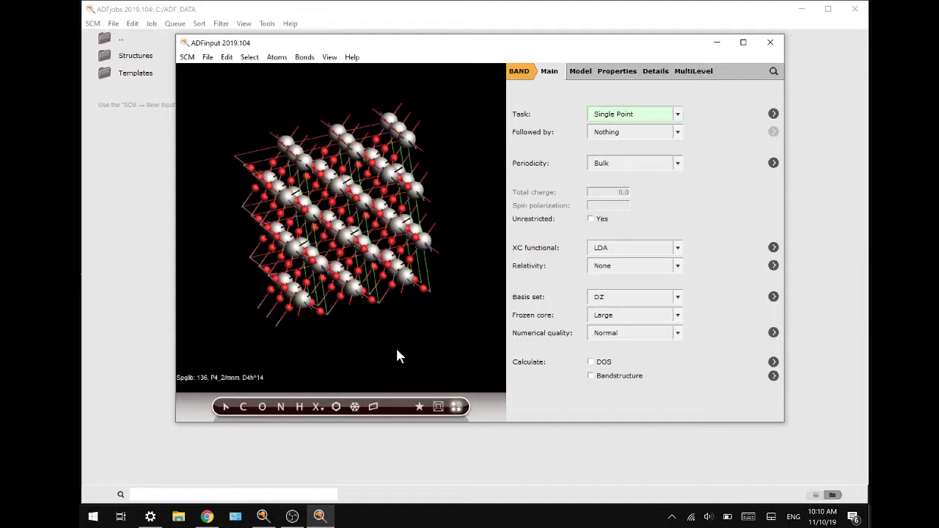
# - Set the periodic display range to -2 to 2 for all three lattice vectors
pyautogui.click(457, 408)
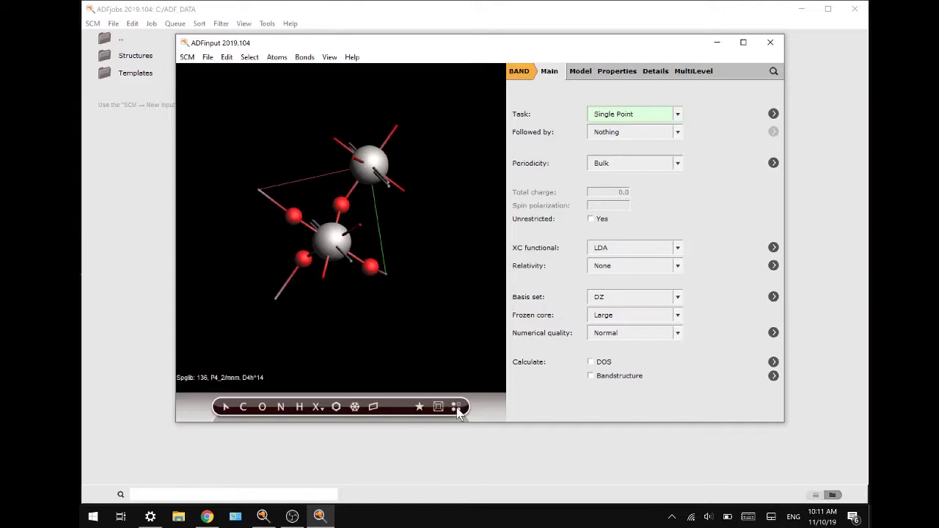
pyautogui.click(456, 408)
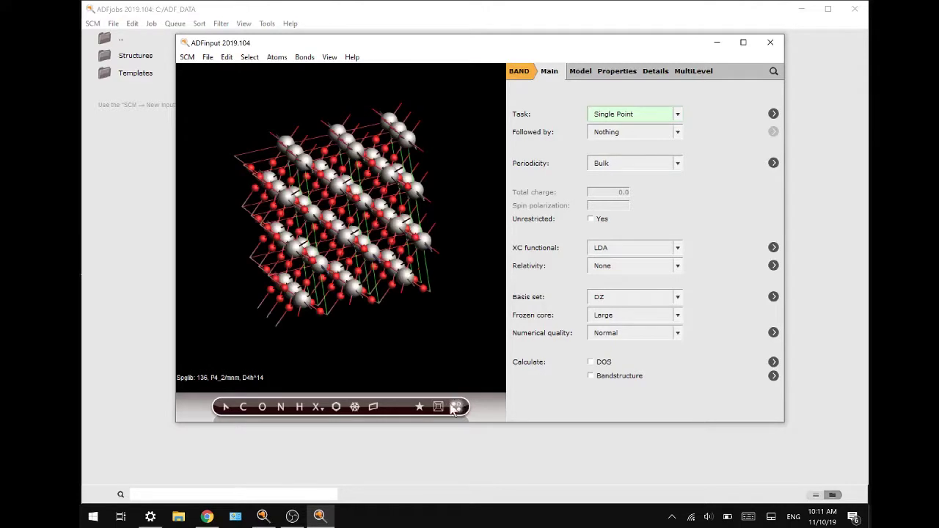
pyautogui.rightClick(456, 408)
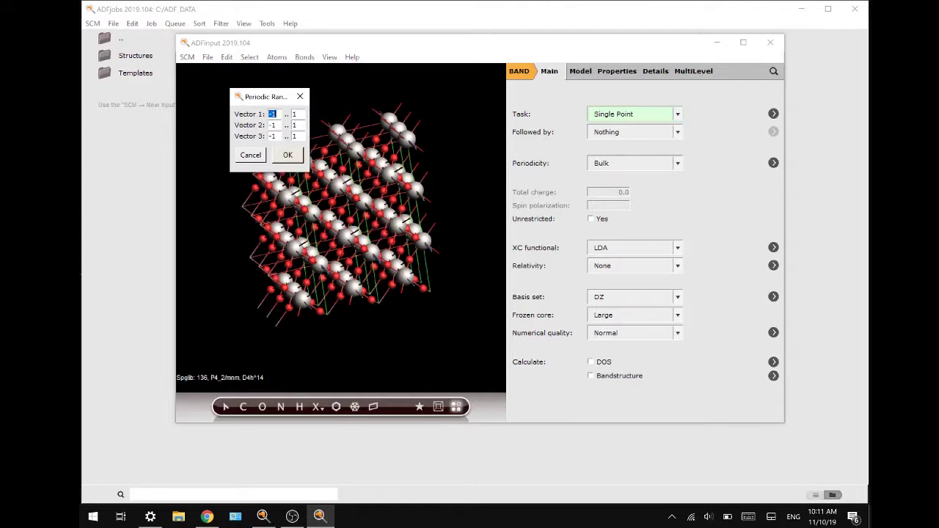
pyautogui.write('-2-2')
pyautogui.click(288, 156)
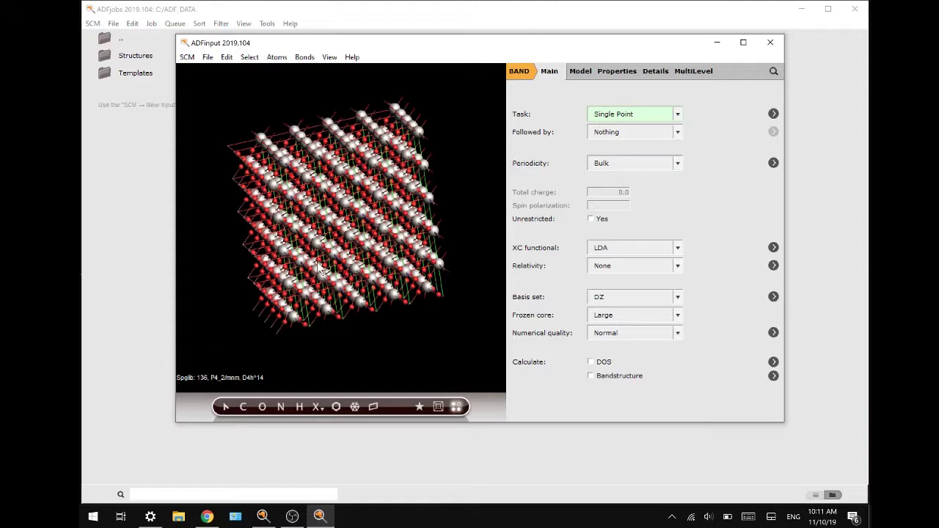
# - Rotate and zoom the larger supercell, then bring the periodic range settings back up
pyautogui.moveTo(346, 271); pyautogui.dragTo(288, 267)
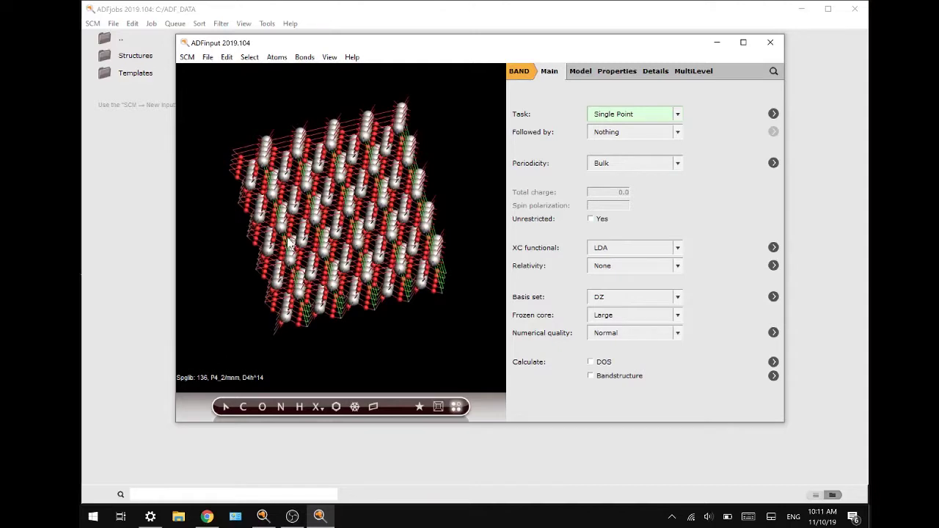
pyautogui.scroll(3, 356, 235)
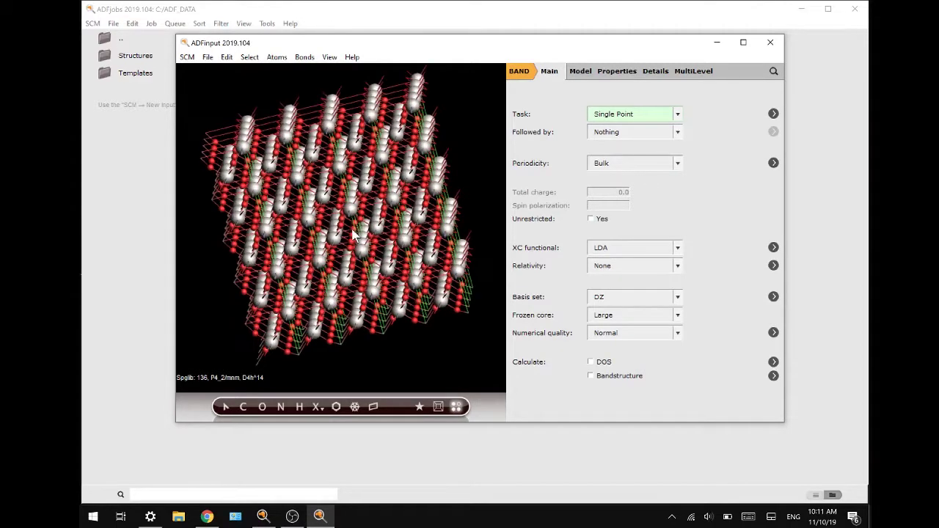
pyautogui.click(456, 407)
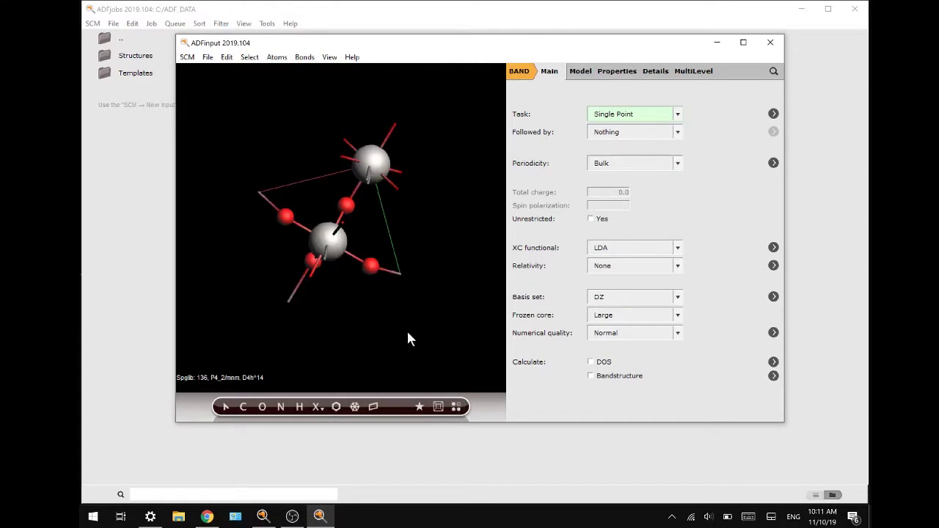
pyautogui.click(456, 407)
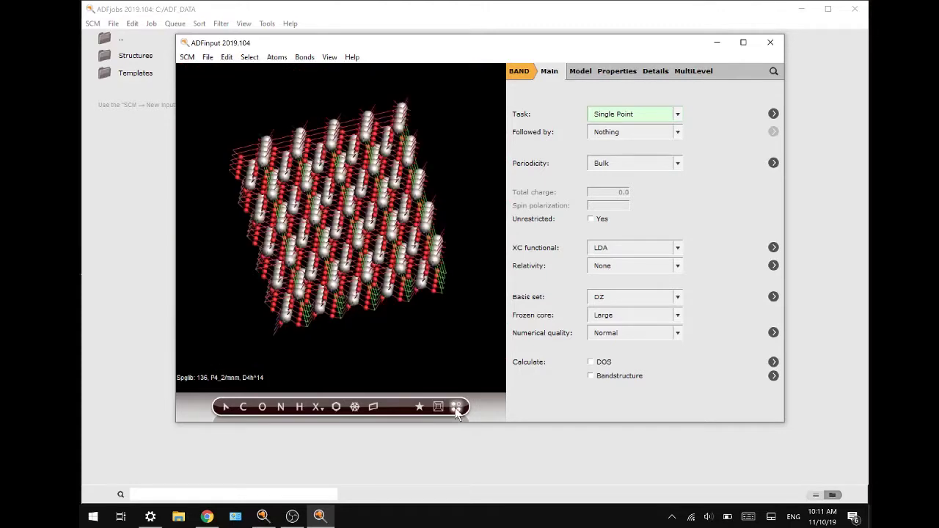
pyautogui.click(456, 408)
# - Set the periodic range Vector 1 start to -1 to show a smaller rutile supercell
pyautogui.write('-1')
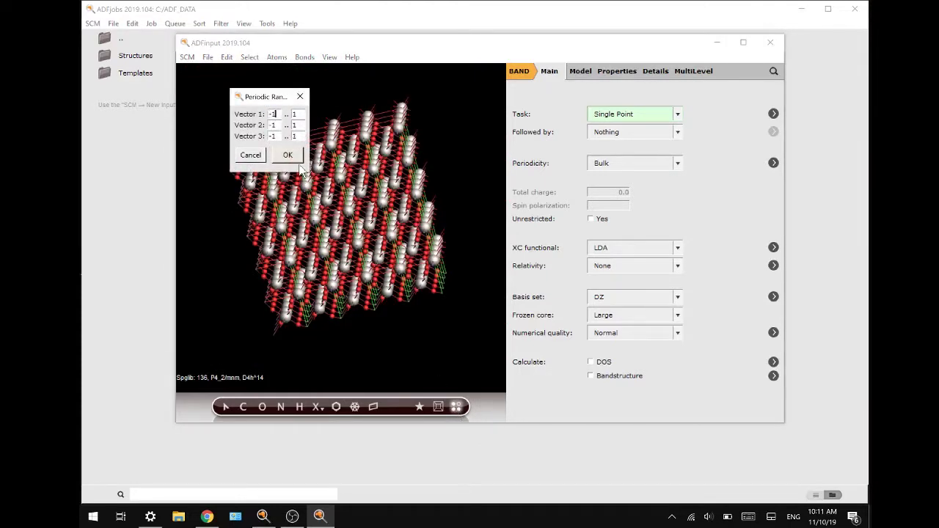
pyautogui.press('Return')
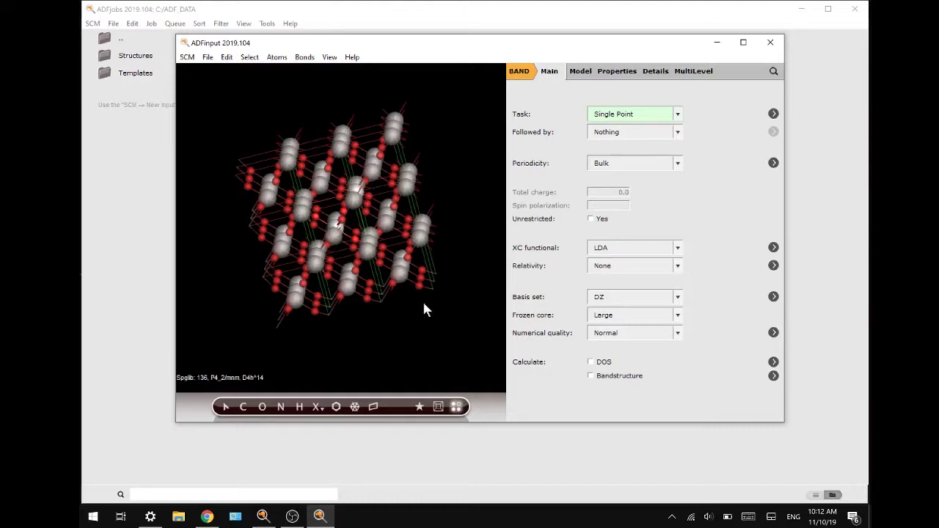
# - Delete all rutile atoms and build an fcc Cu crystal with a = 3.61
pyautogui.hotkey('ctrl', 'a')
pyautogui.press('Delete')
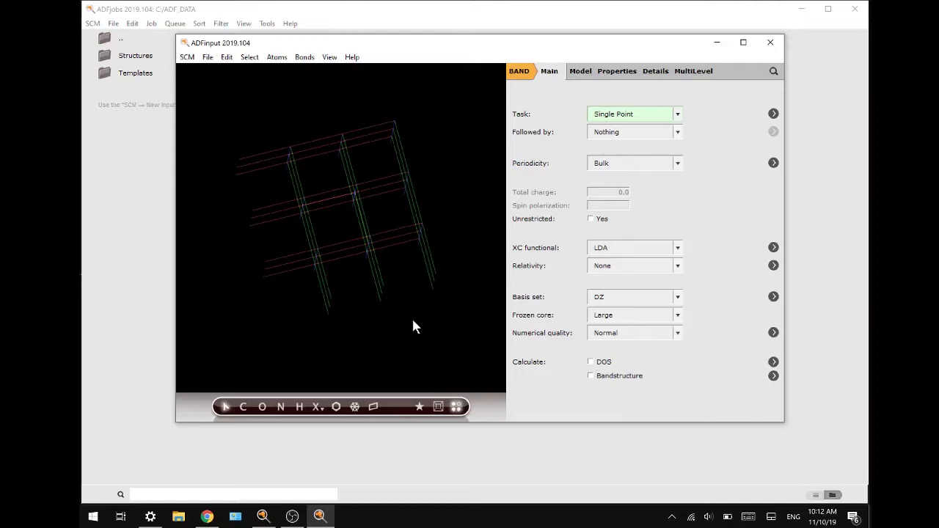
pyautogui.click(354, 408)
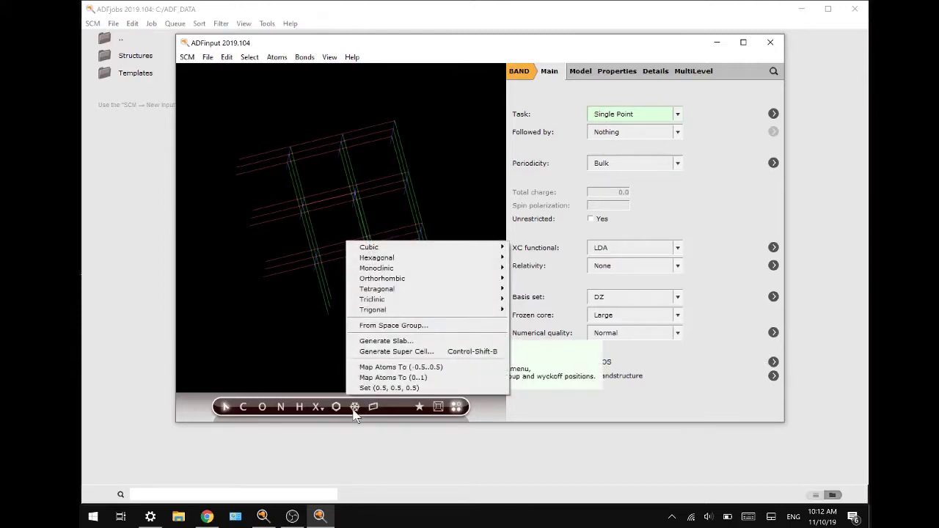
pyautogui.moveTo(402, 253)
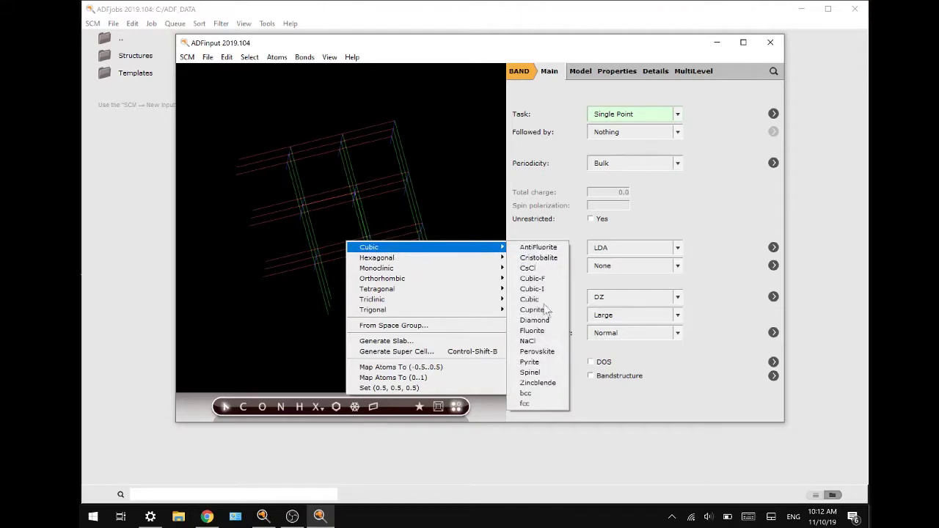
pyautogui.click(544, 404)
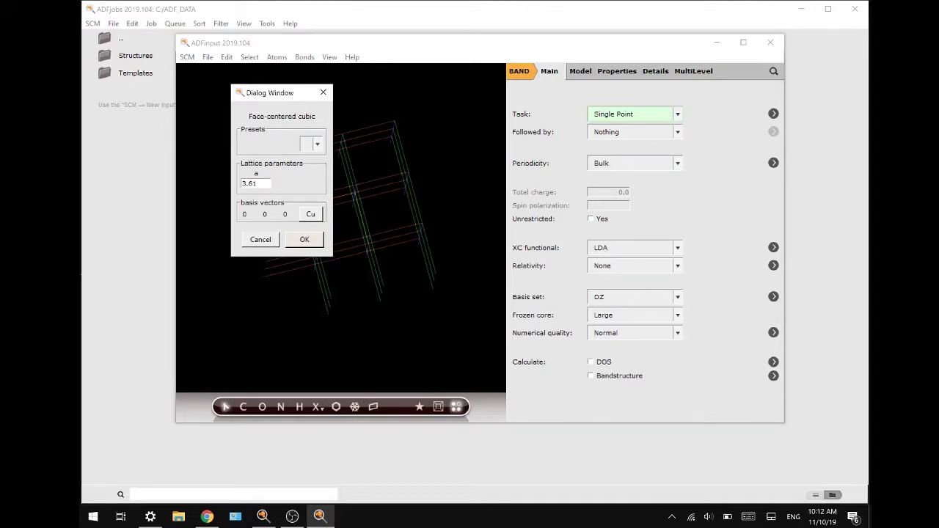
pyautogui.click(304, 240)
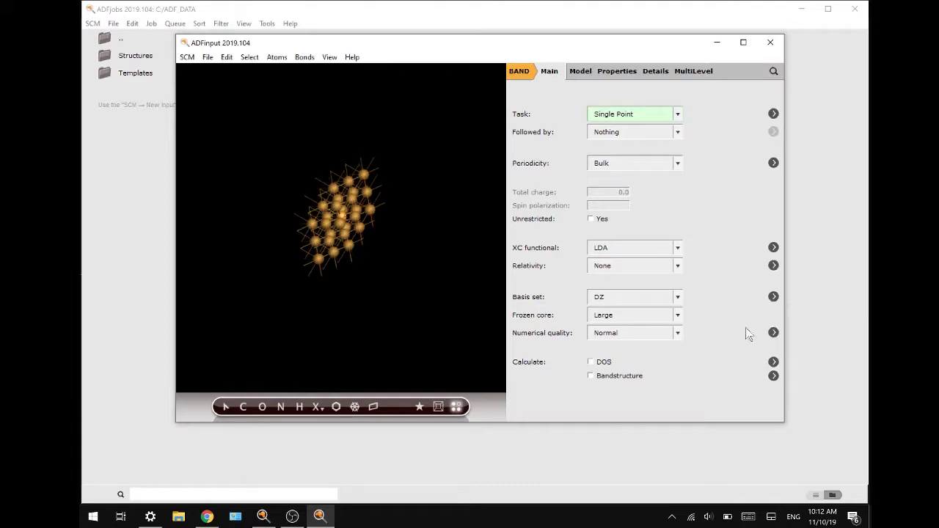
# - Slice the copper crystal into a 3-layer slab with Cartesian Miller indices 1 1 1
pyautogui.click(373, 408)
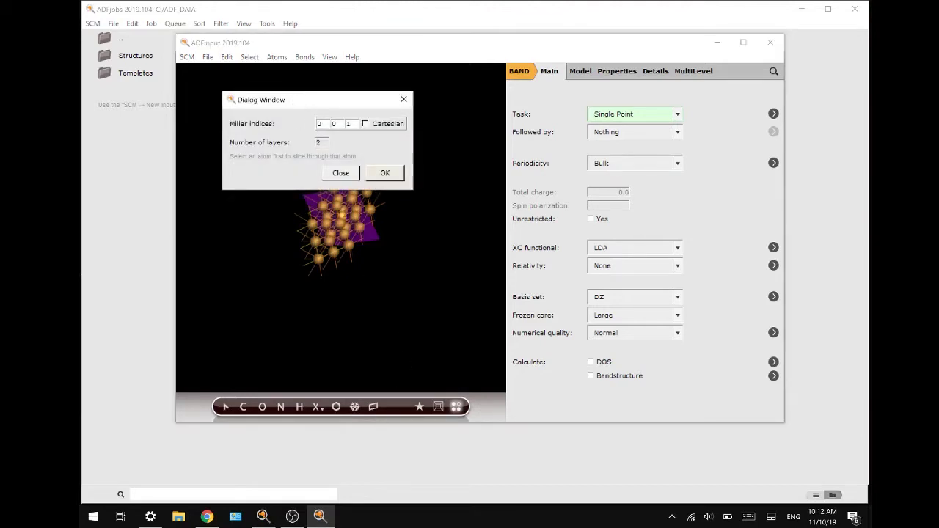
pyautogui.doubleClick(320, 123)
pyautogui.write('1')
pyautogui.doubleClick(334, 123)
pyautogui.write('1')
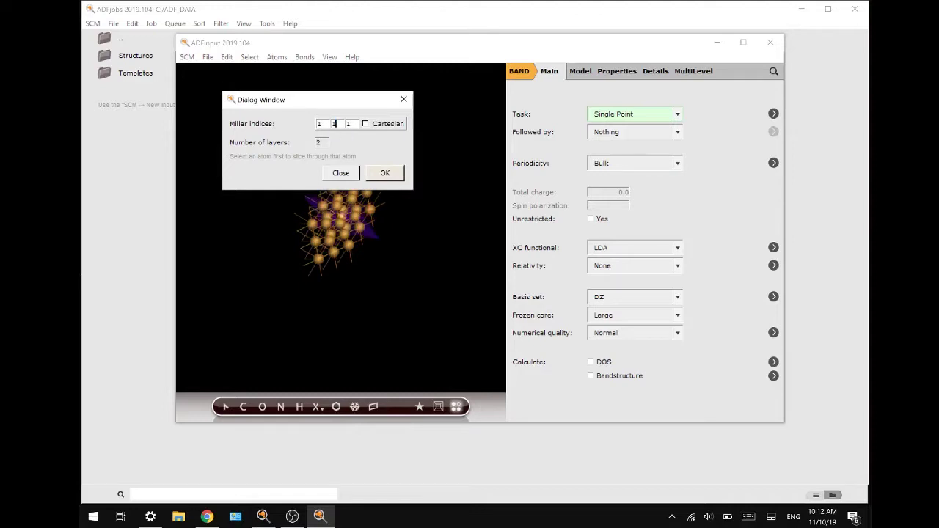
pyautogui.click(366, 124)
pyautogui.doubleClick(318, 141)
pyautogui.write('3')
pyautogui.click(385, 175)
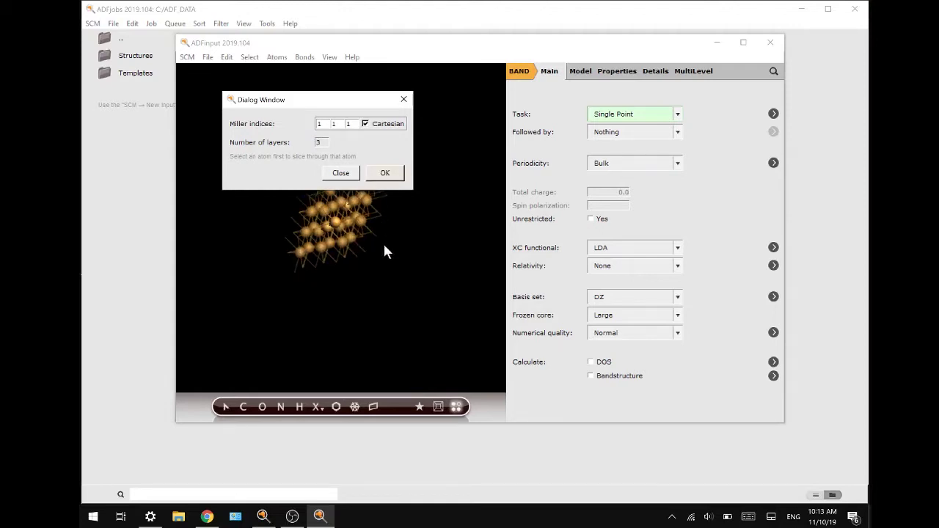
pyautogui.moveTo(369, 245); pyautogui.dragTo(221, 261)
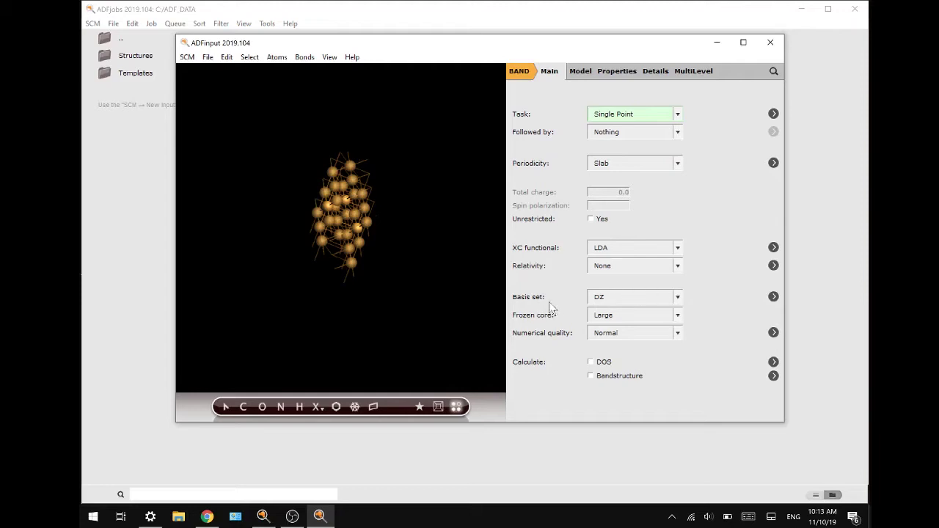
# - Orbit the view to inspect the three-layer copper slab from a new angle
pyautogui.moveTo(395, 273); pyautogui.dragTo(309, 320)
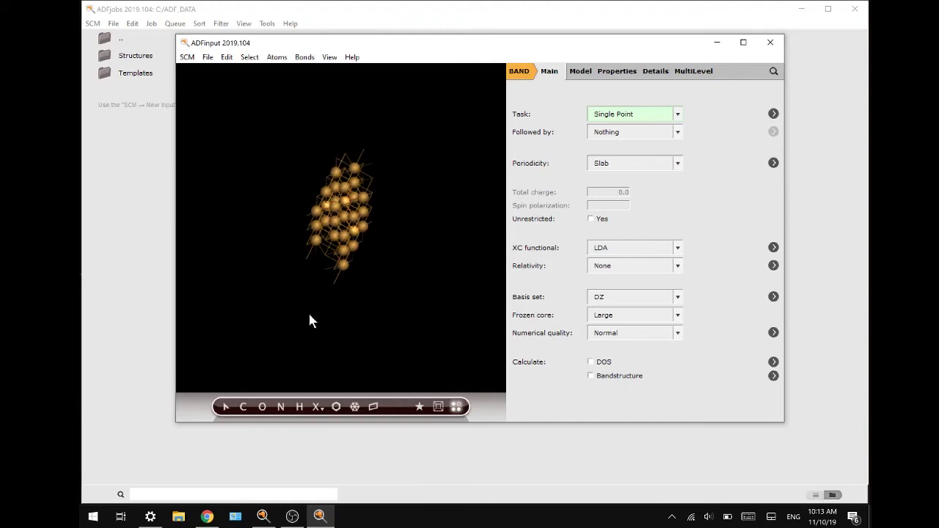